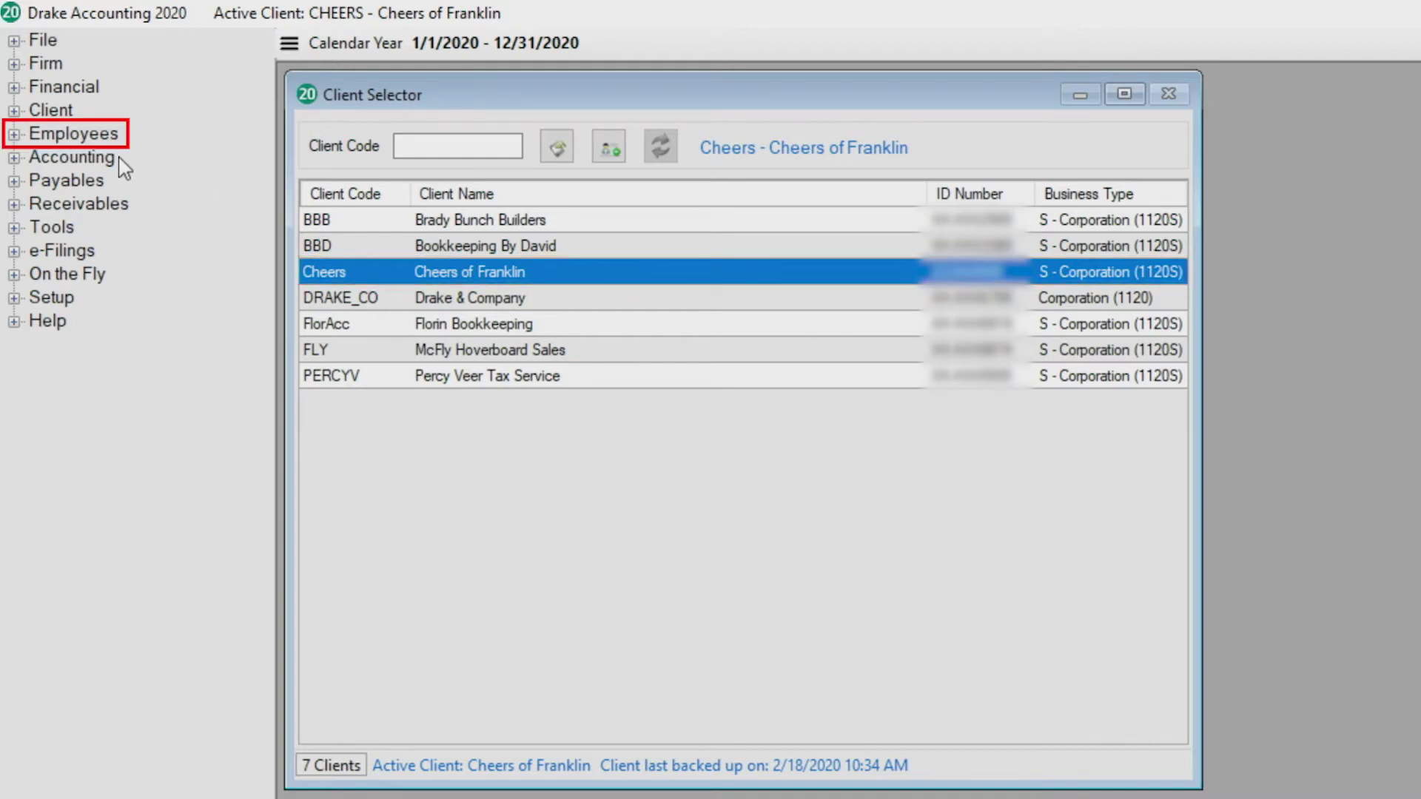
# Step: Open Employees > Deductions & Benefits and add a new deduction row named 'New'
pyautogui.click(110, 138)
pyautogui.click(111, 181)
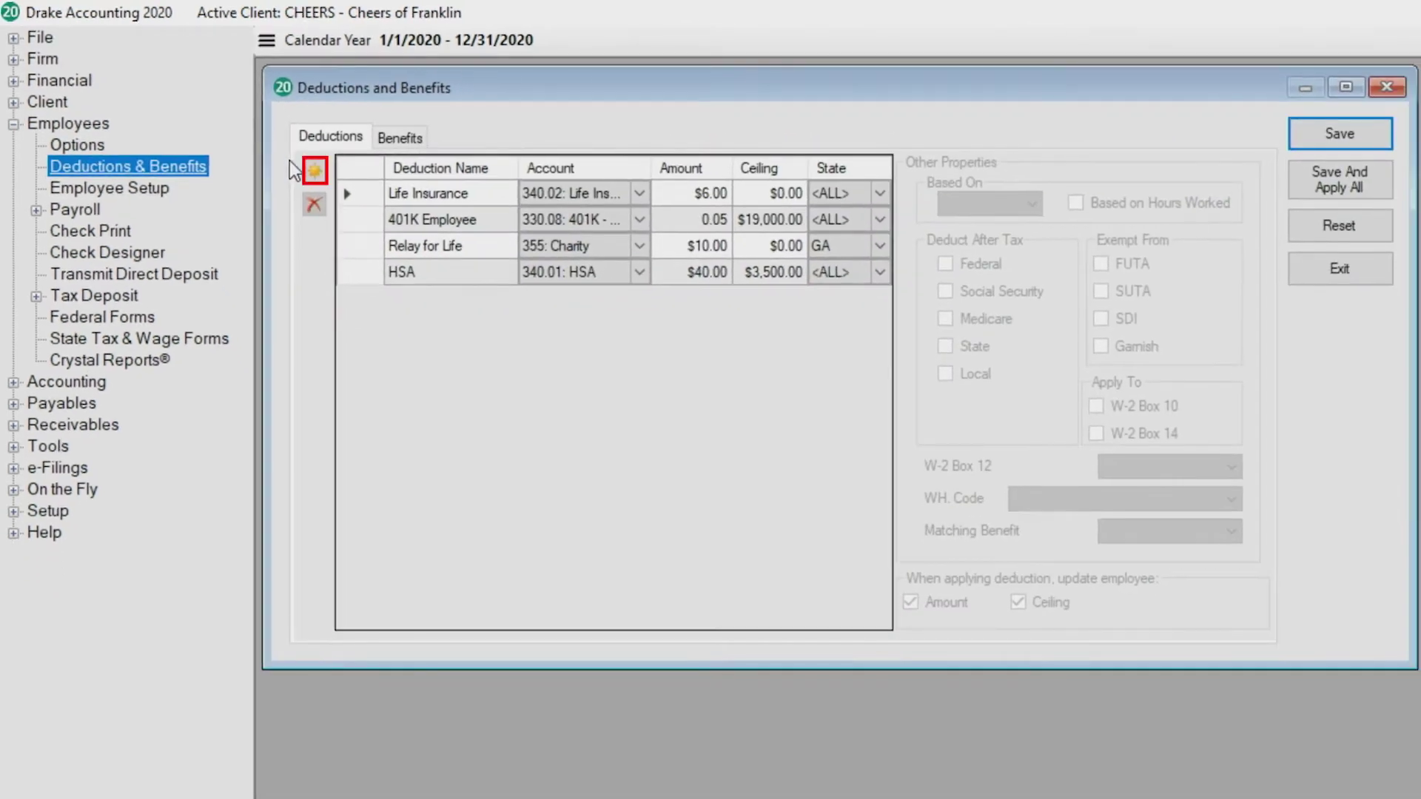
pyautogui.click(315, 171)
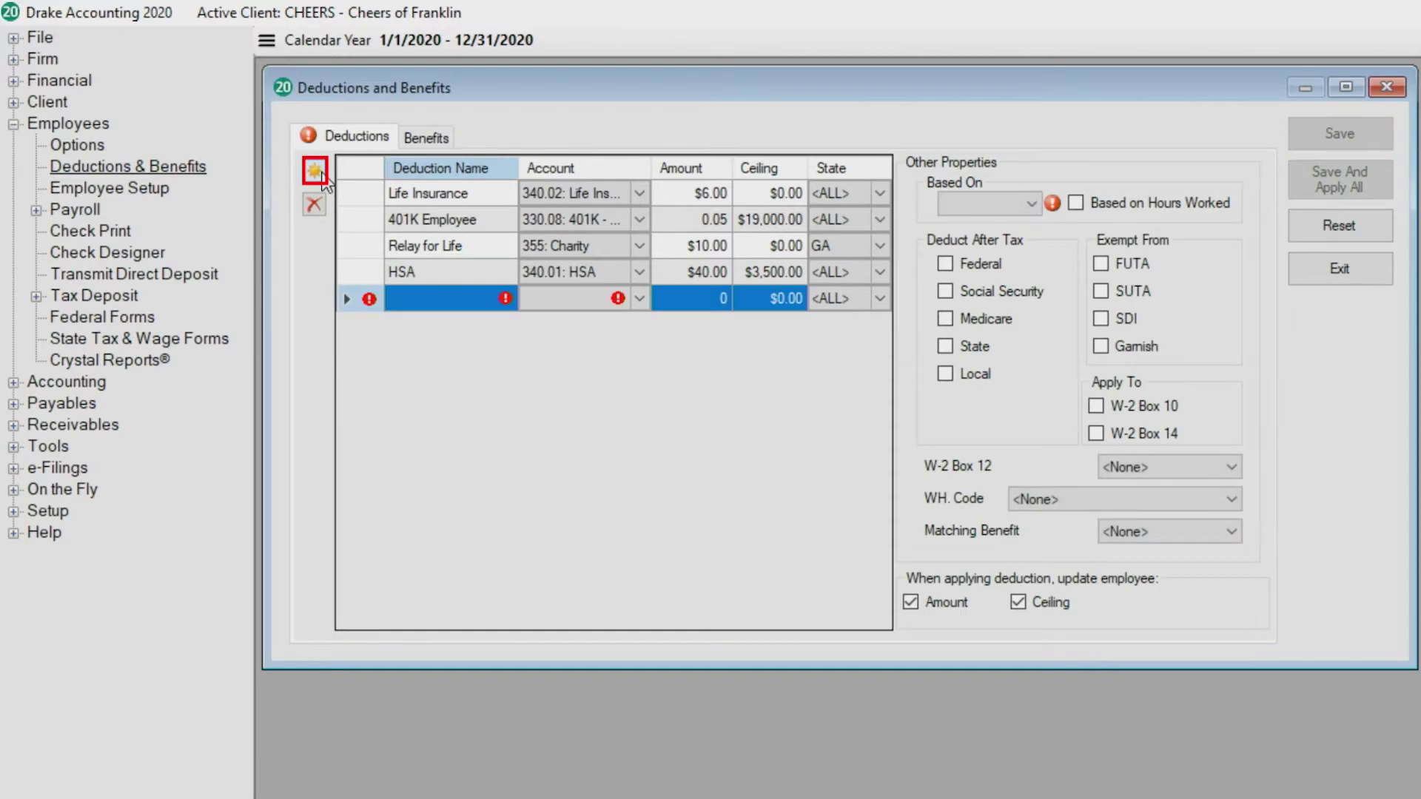
pyautogui.click(410, 299)
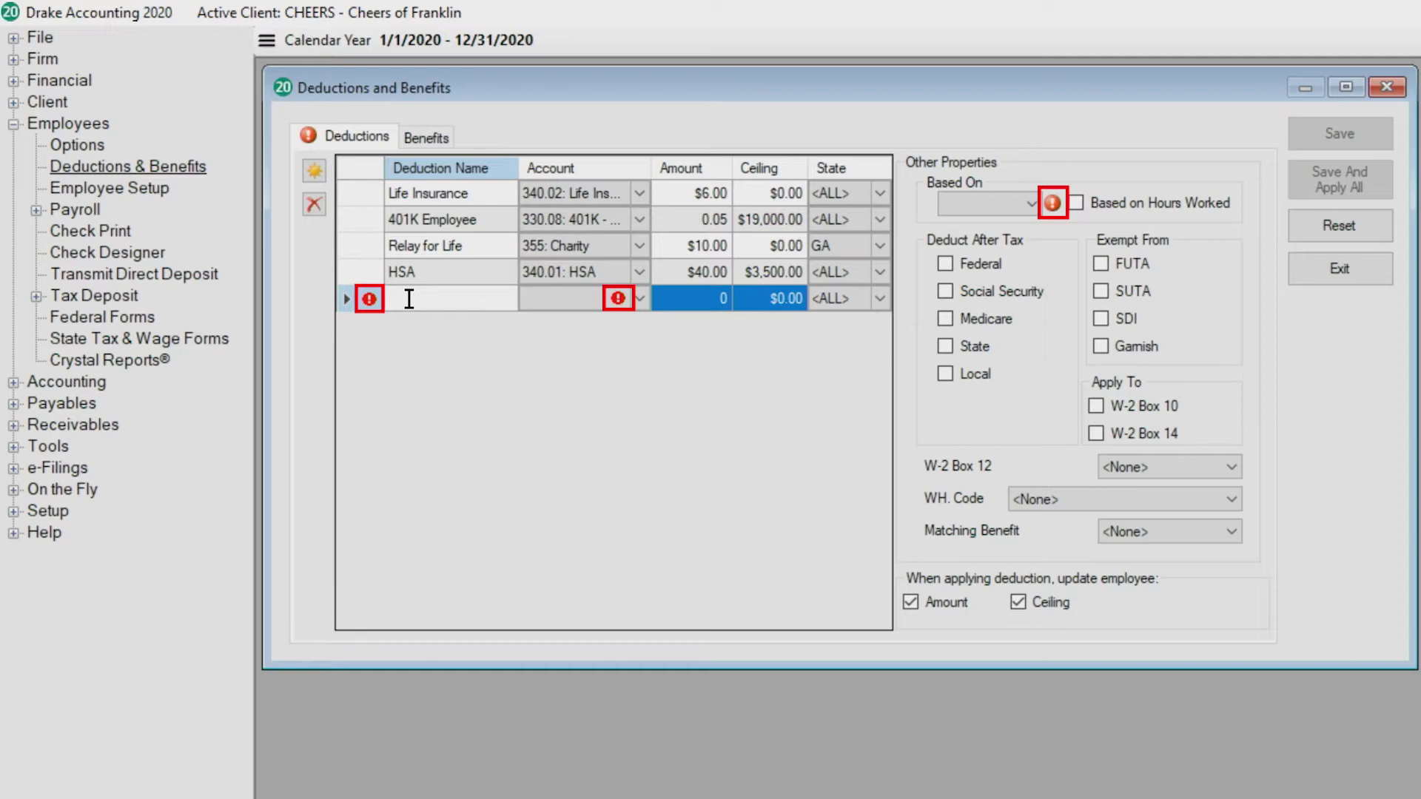
pyautogui.write('New')
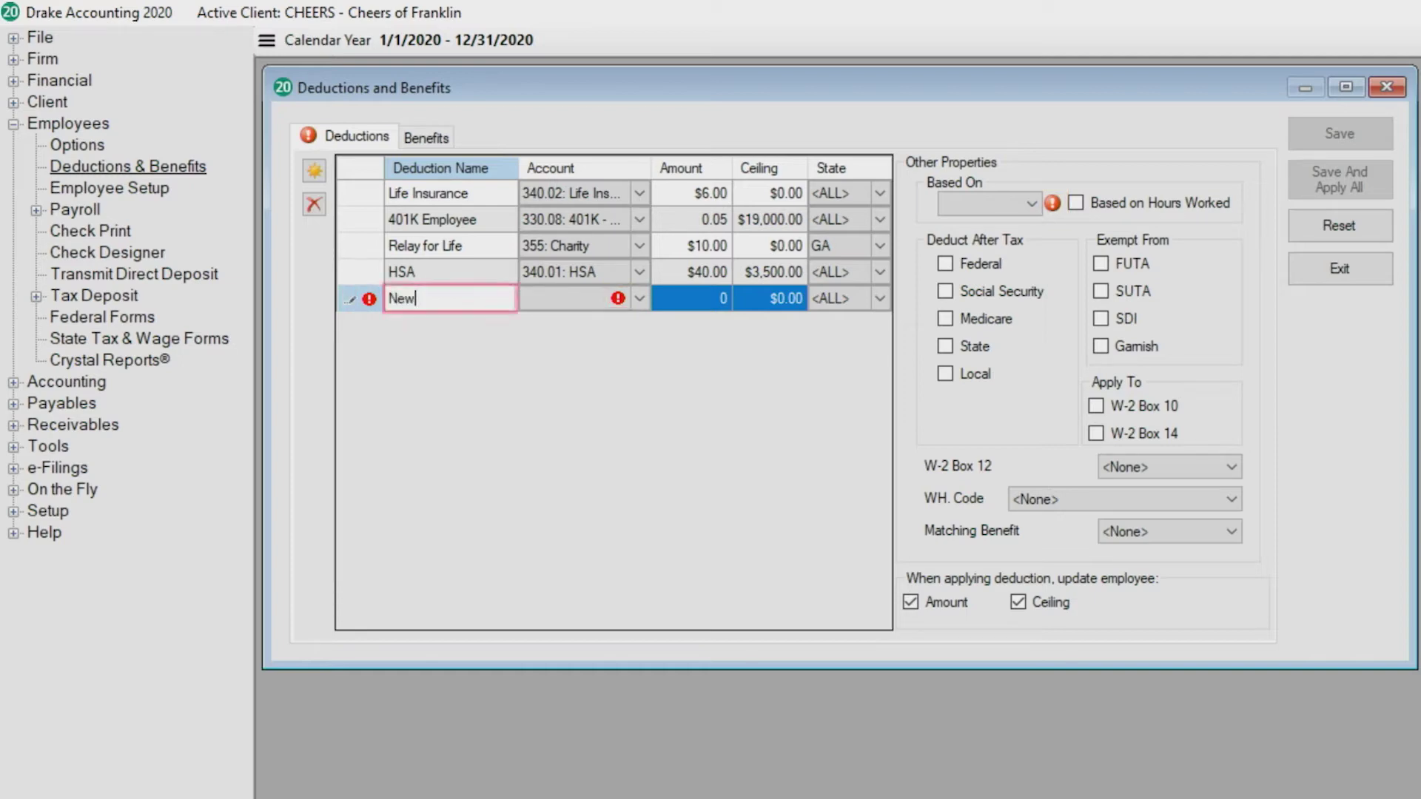
pyautogui.press('Tab')
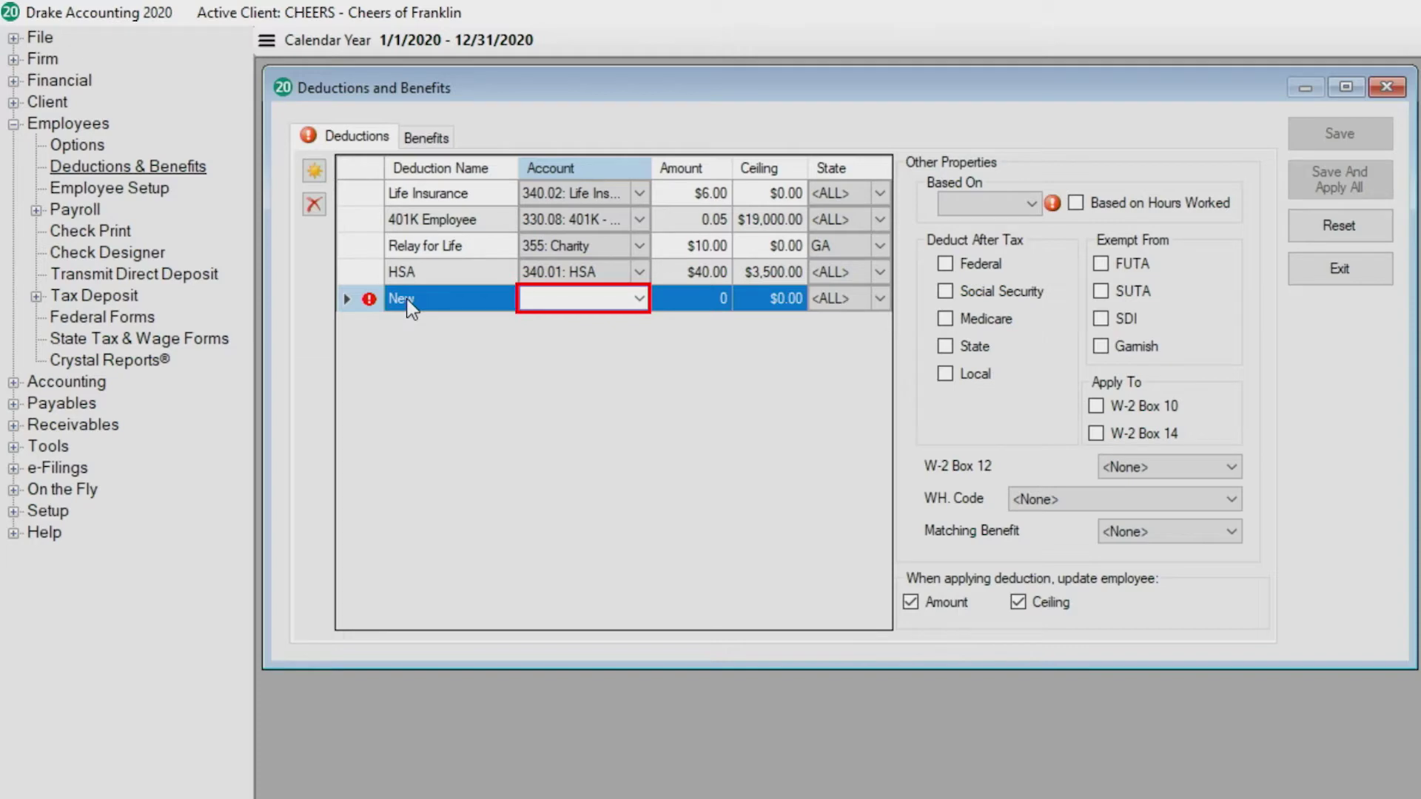
# Step: Give the New deduction account 355: Charity, amount 15 and a 45.00 ceiling
pyautogui.write('355: Charity')
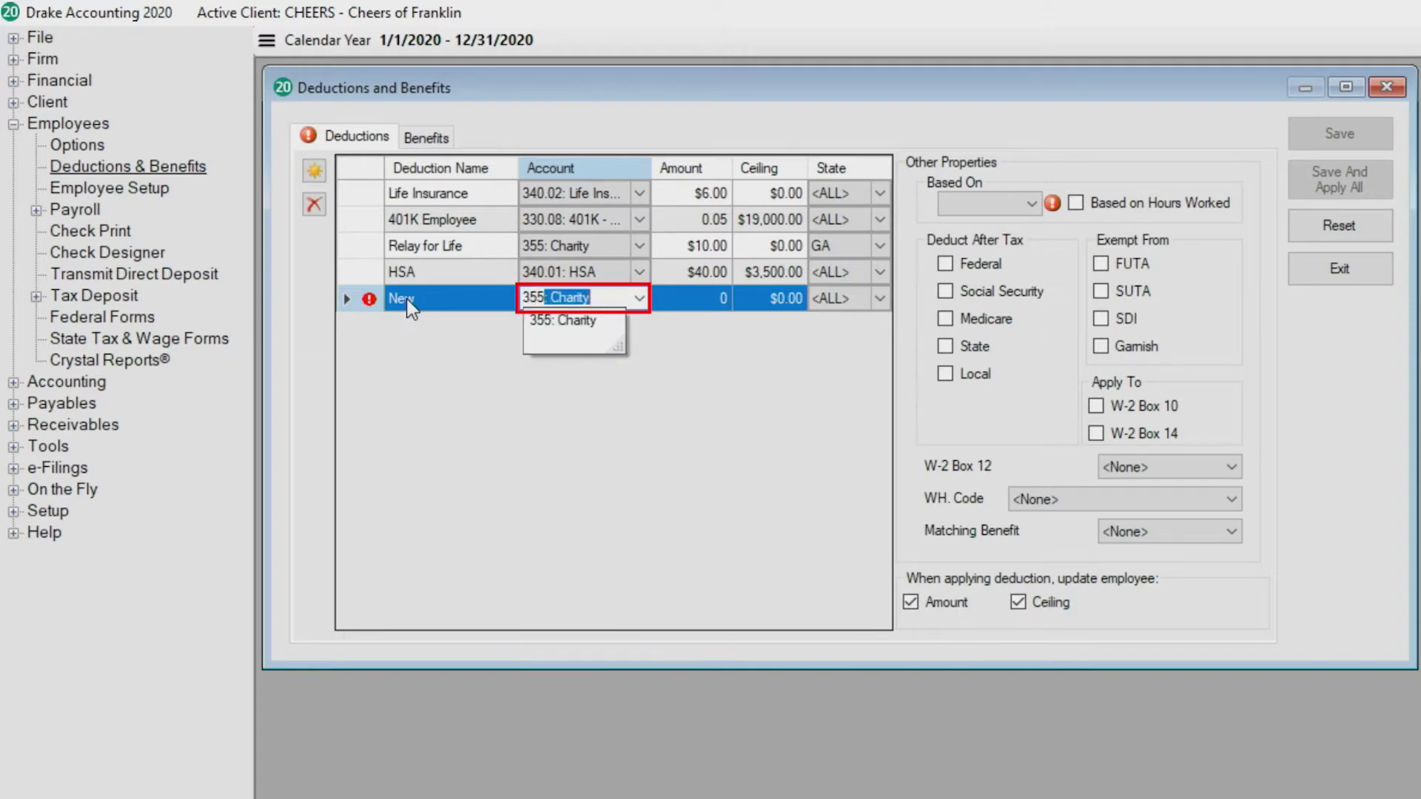
pyautogui.press('Tab')
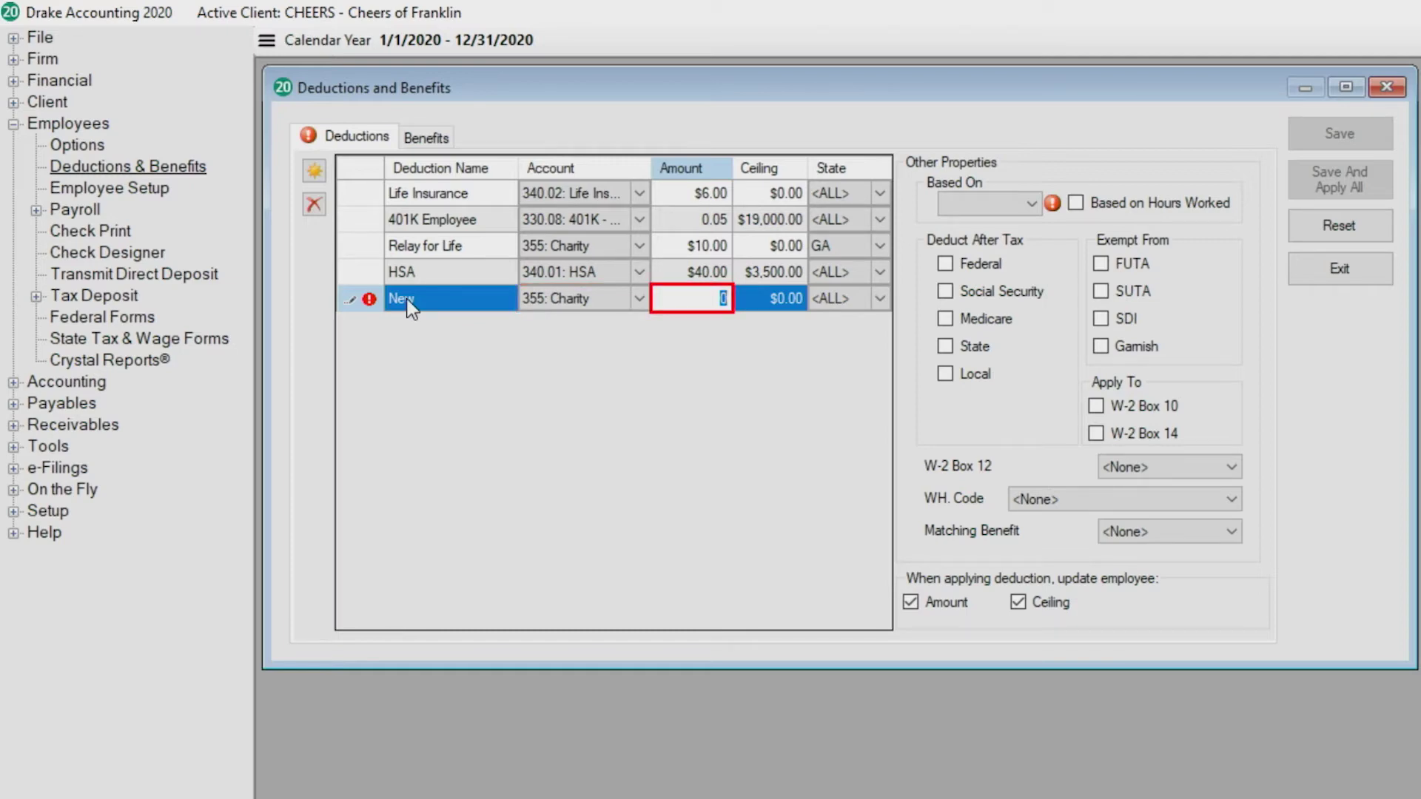
pyautogui.write('15')
pyautogui.press('Tab')
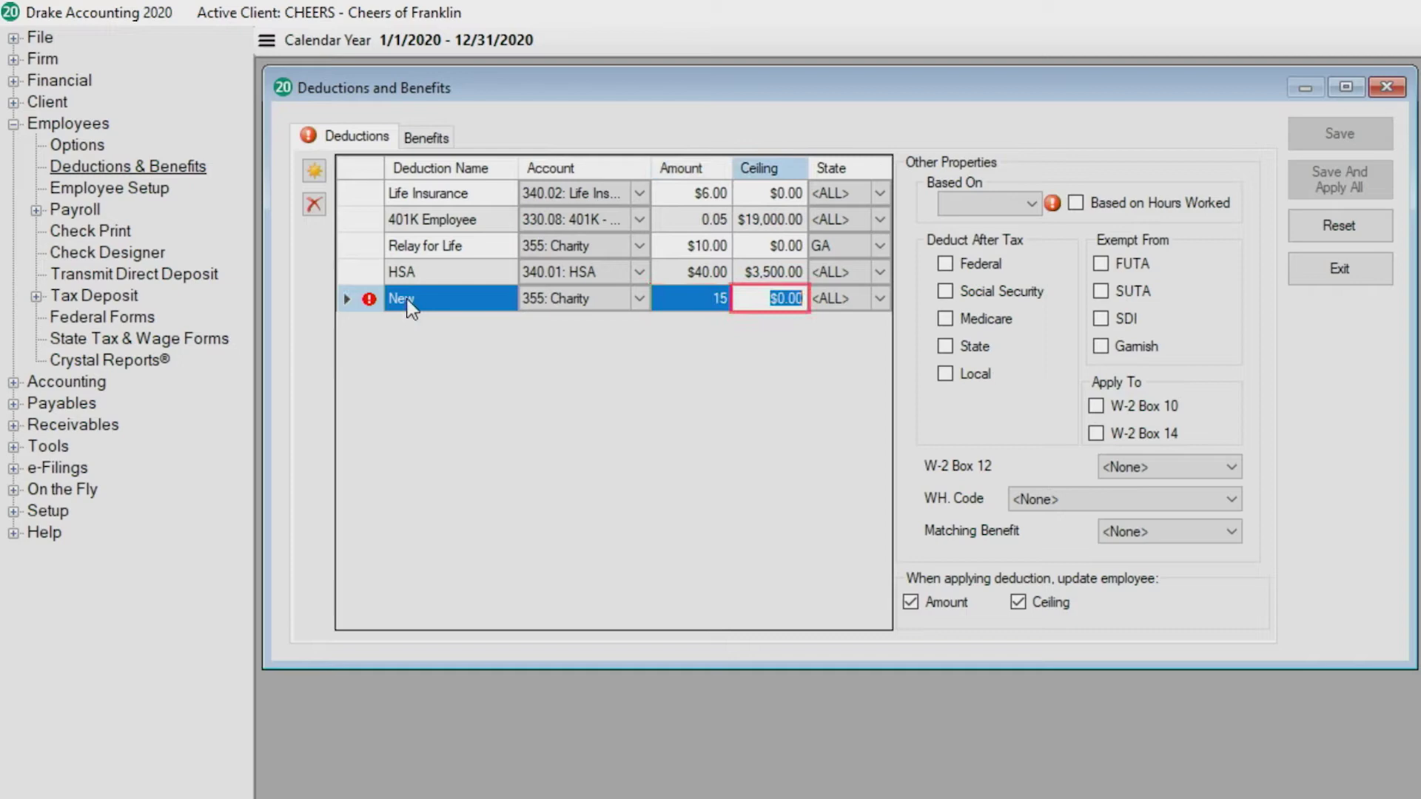
pyautogui.write('45')
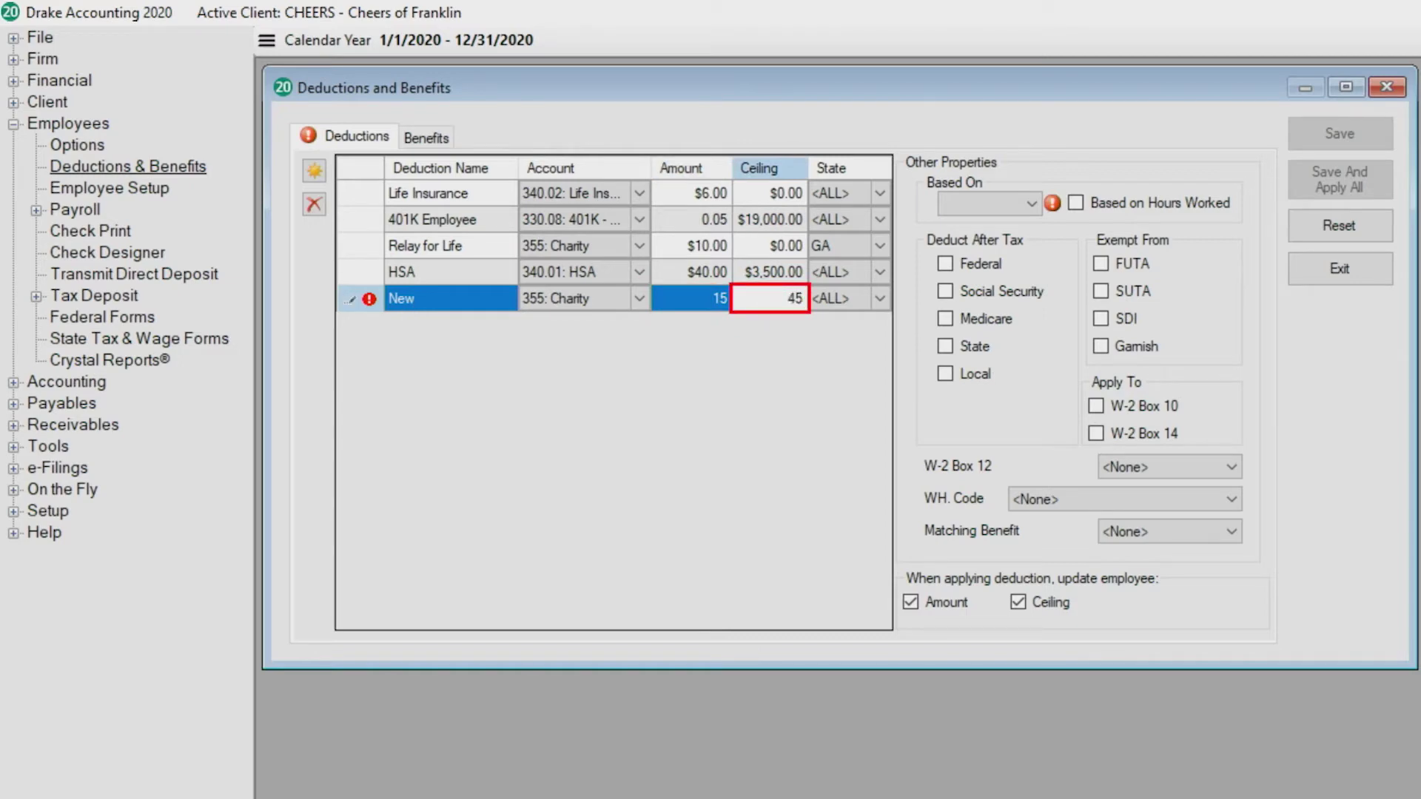
pyautogui.press('BackSpace')
pyautogui.press('BackSpace')
pyautogui.write('45')
pyautogui.press('Tab')
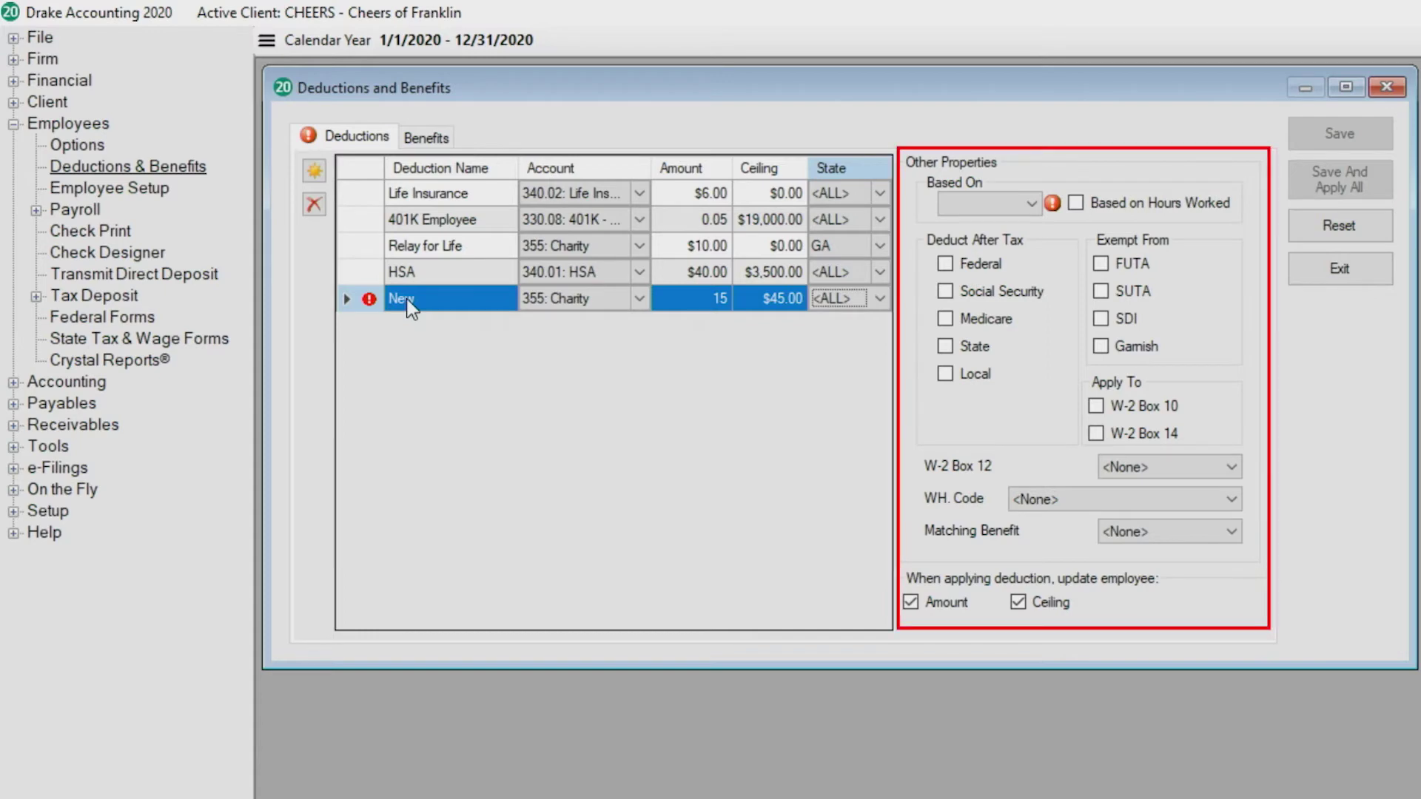
# Step: Base the New deduction on Dollars/Cents and bring up its Matching Benefit choices
pyautogui.click(1030, 202)
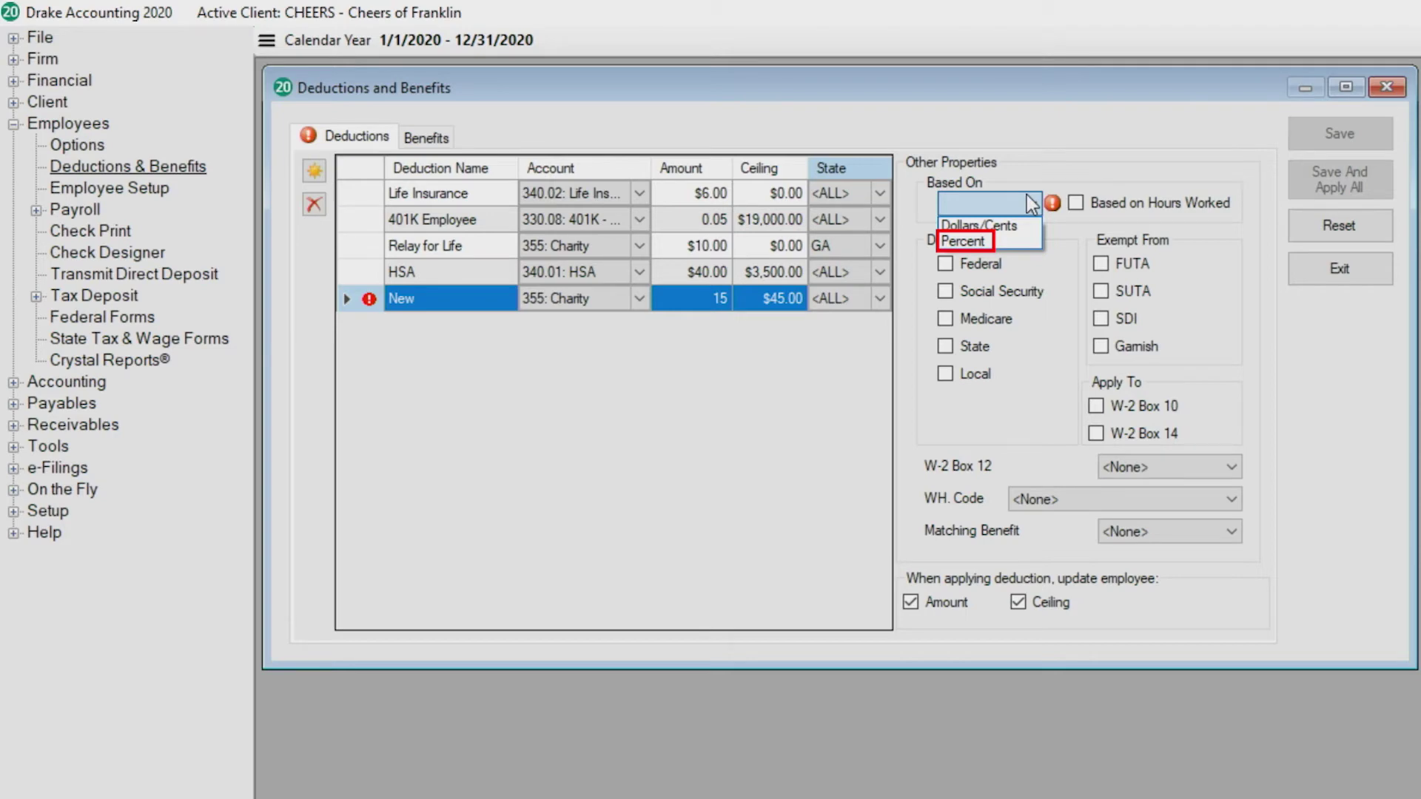
pyautogui.click(979, 225)
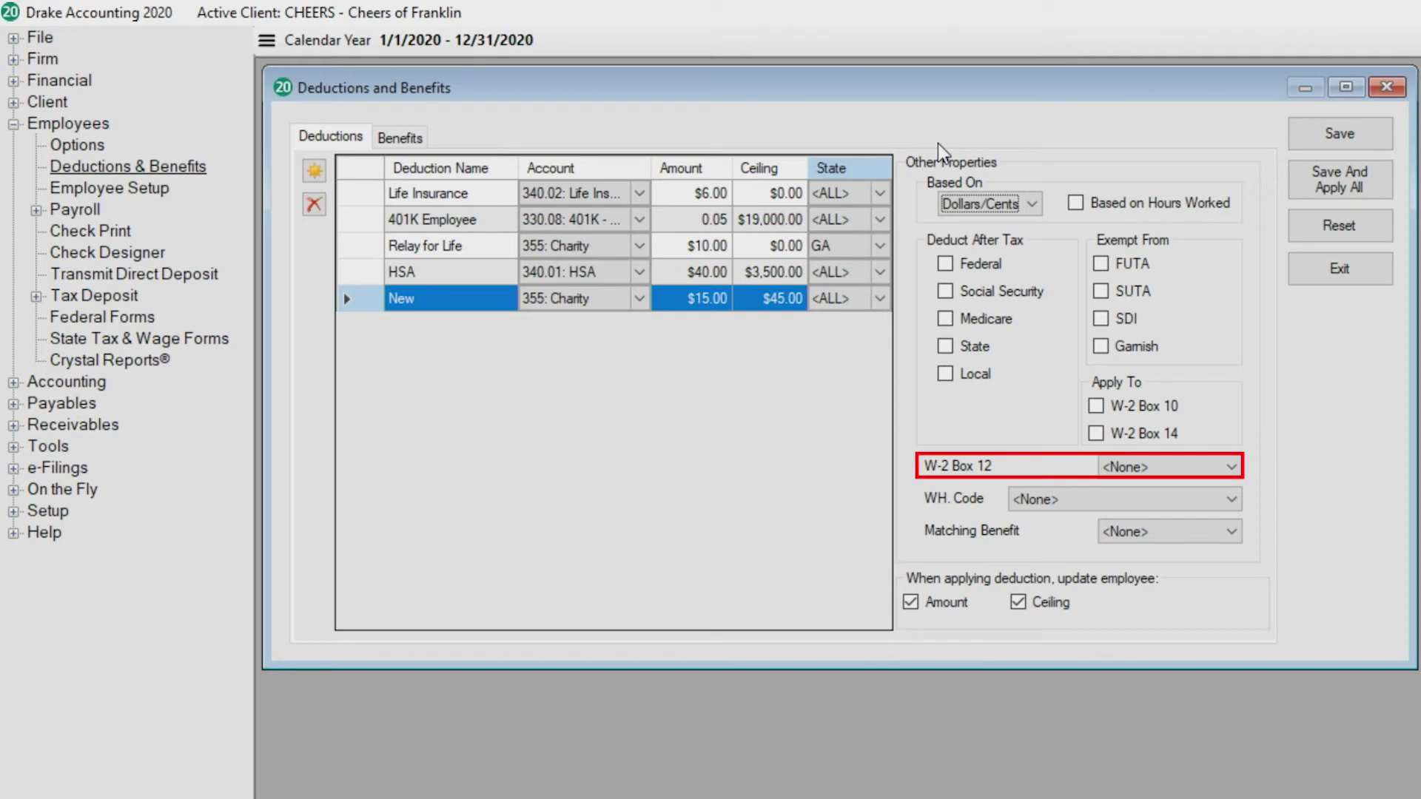
pyautogui.click(1138, 533)
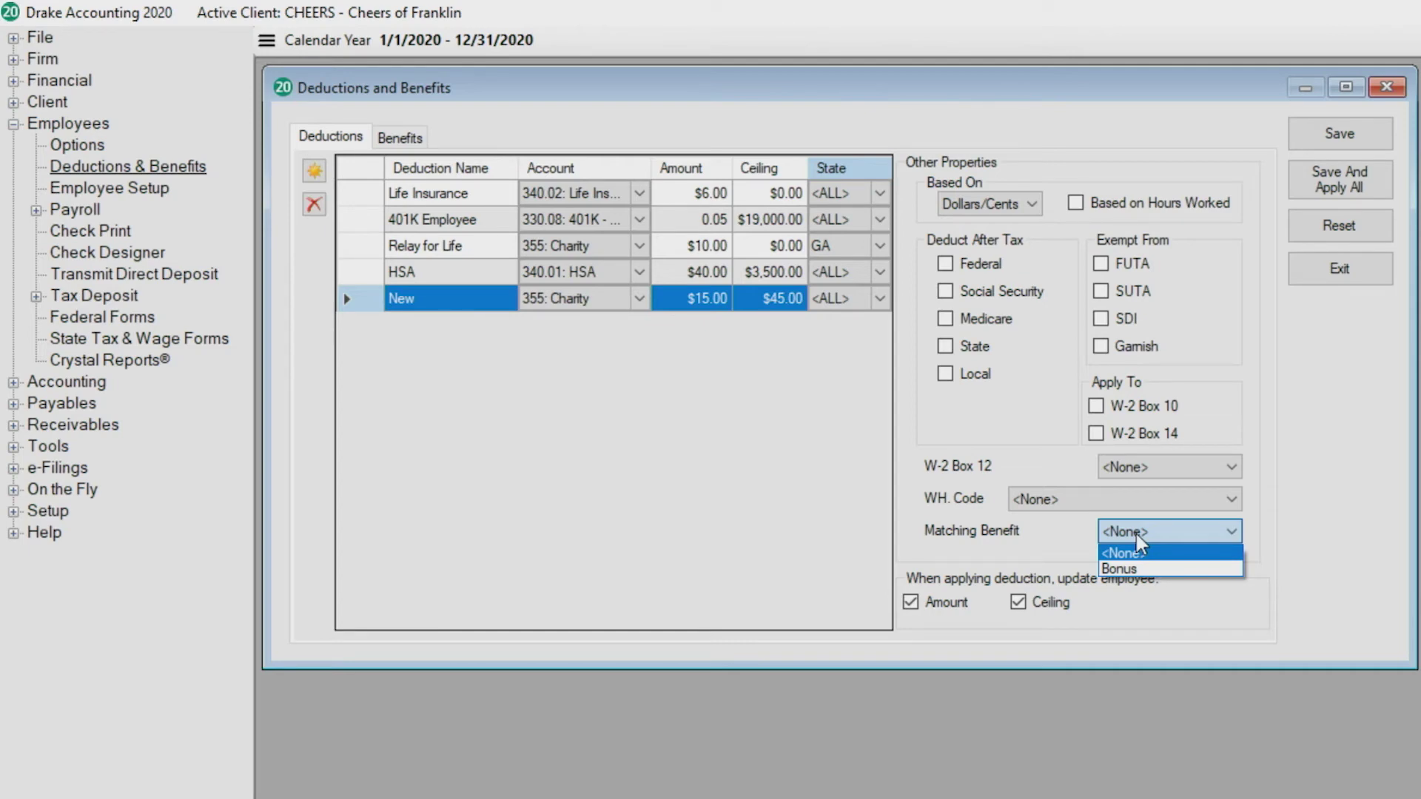
# Step: Keep the deduction's matching benefit at <None>, then add a 'New Bonus' benefit on account 711
pyautogui.click(1137, 540)
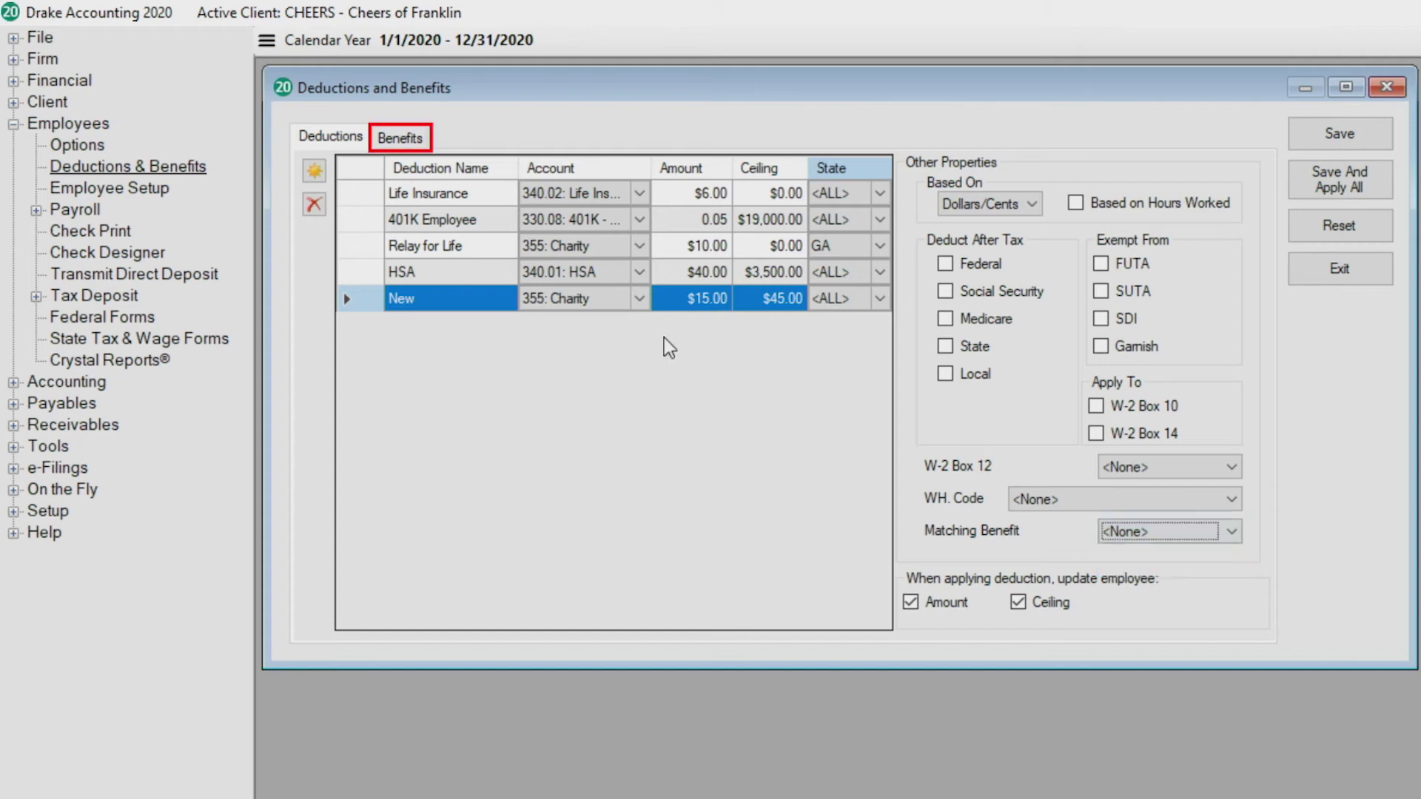
pyautogui.click(412, 138)
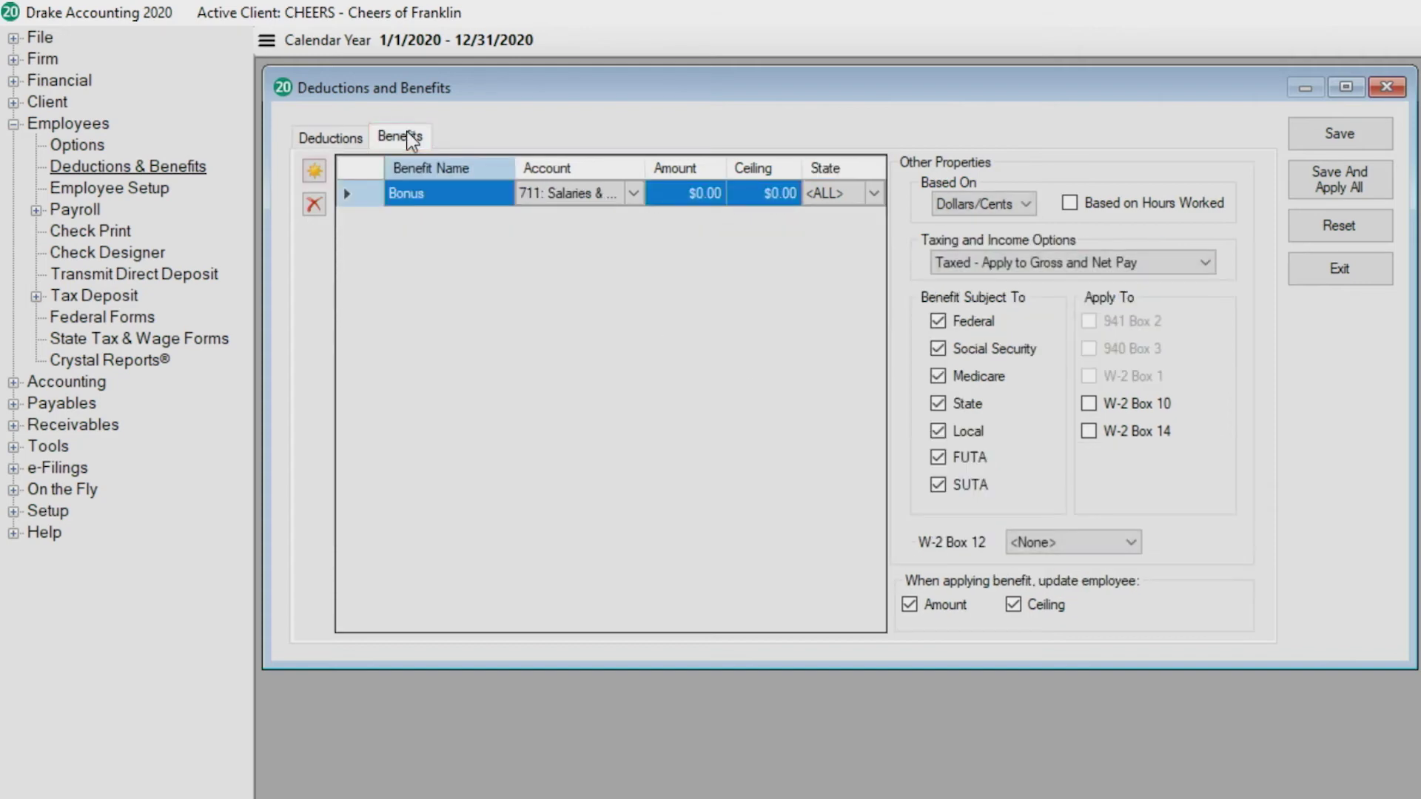
pyautogui.click(314, 170)
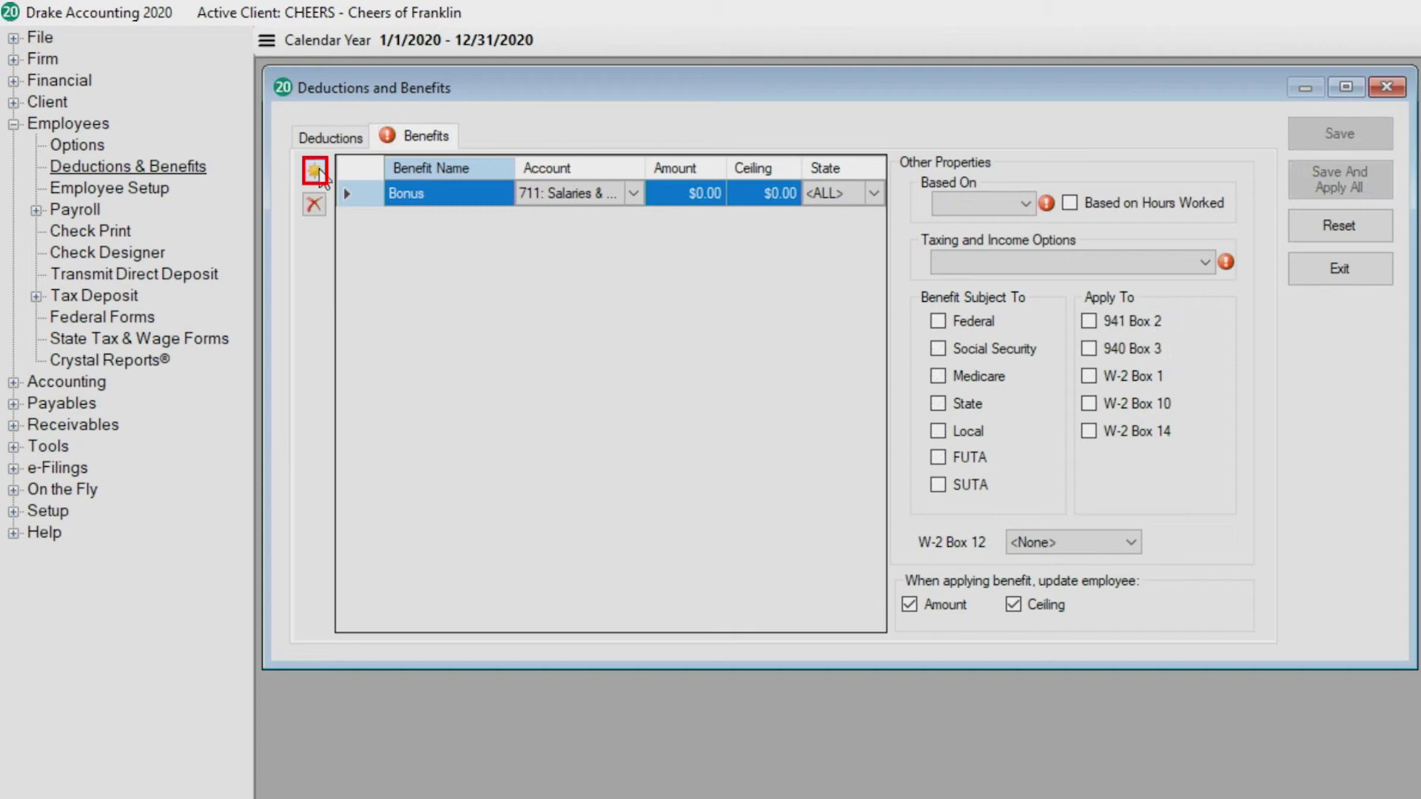
pyautogui.click(420, 220)
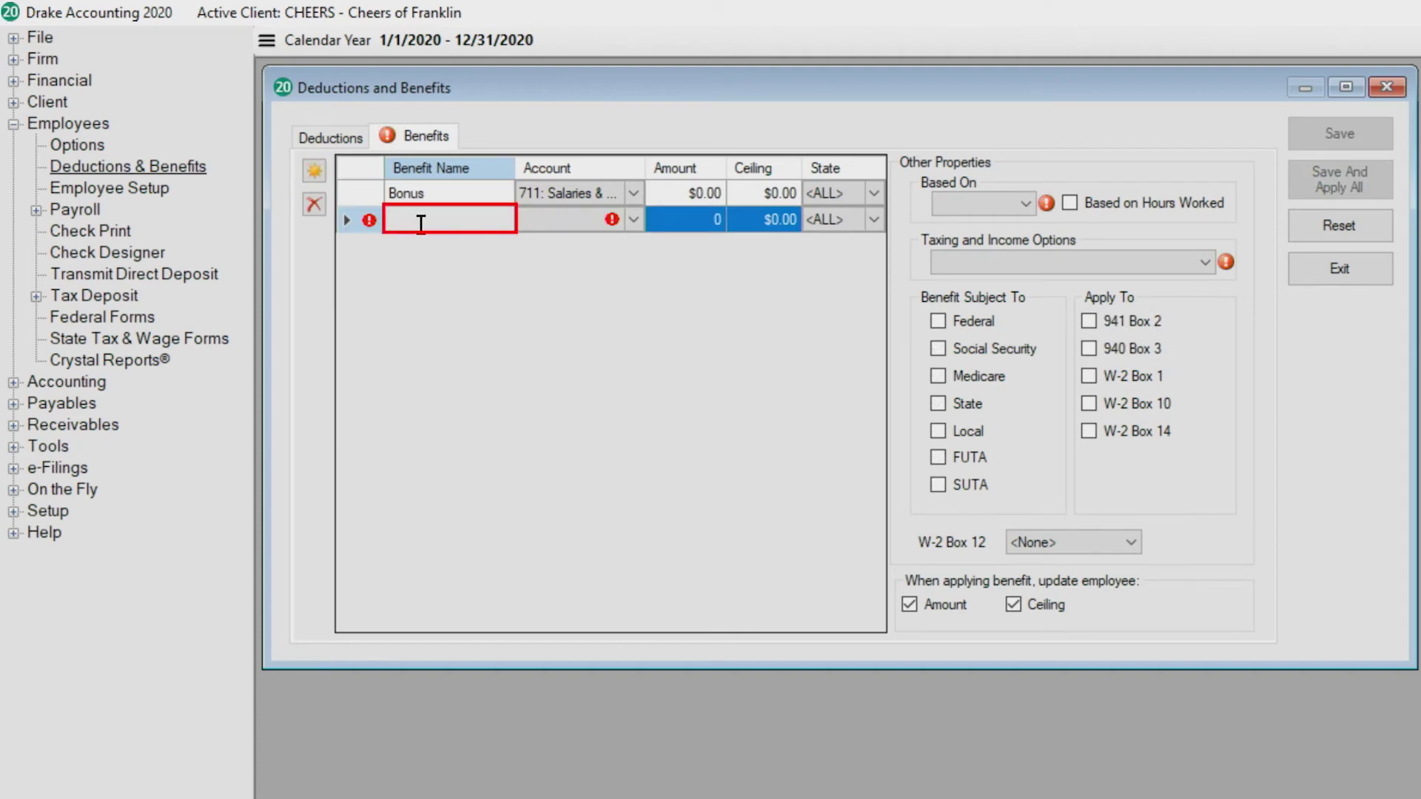
pyautogui.write('New Bonus')
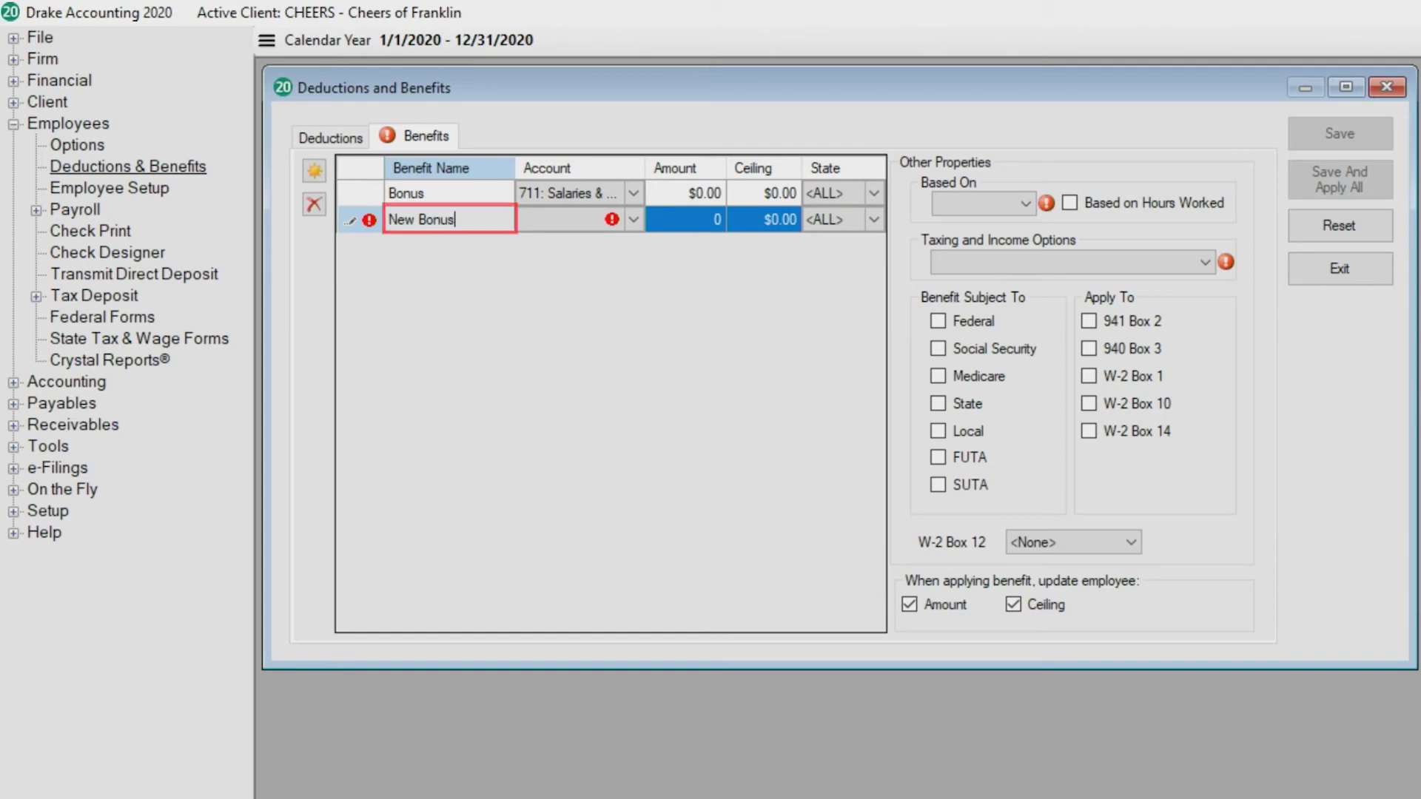
pyautogui.press('Escape')
pyautogui.press('Tab')
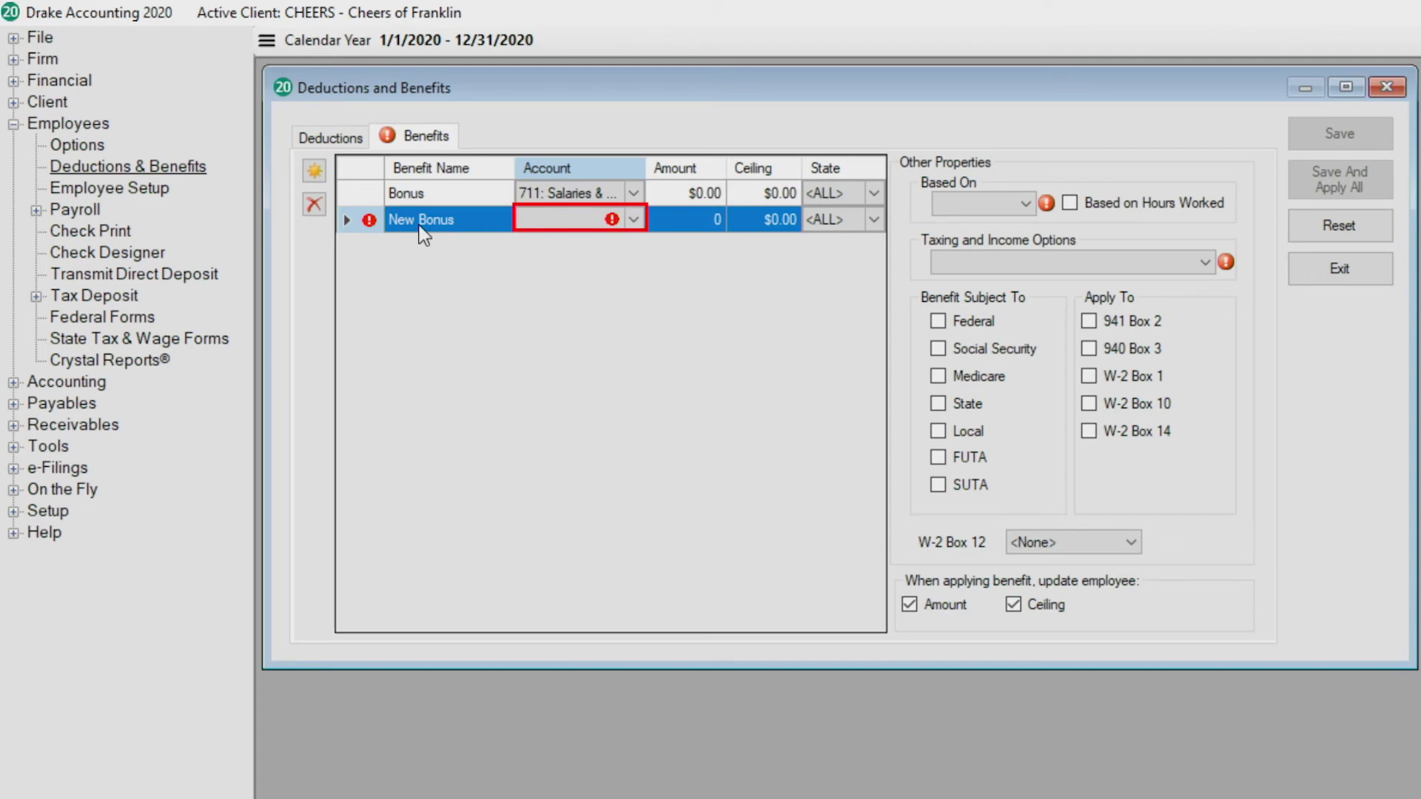
pyautogui.write('711')
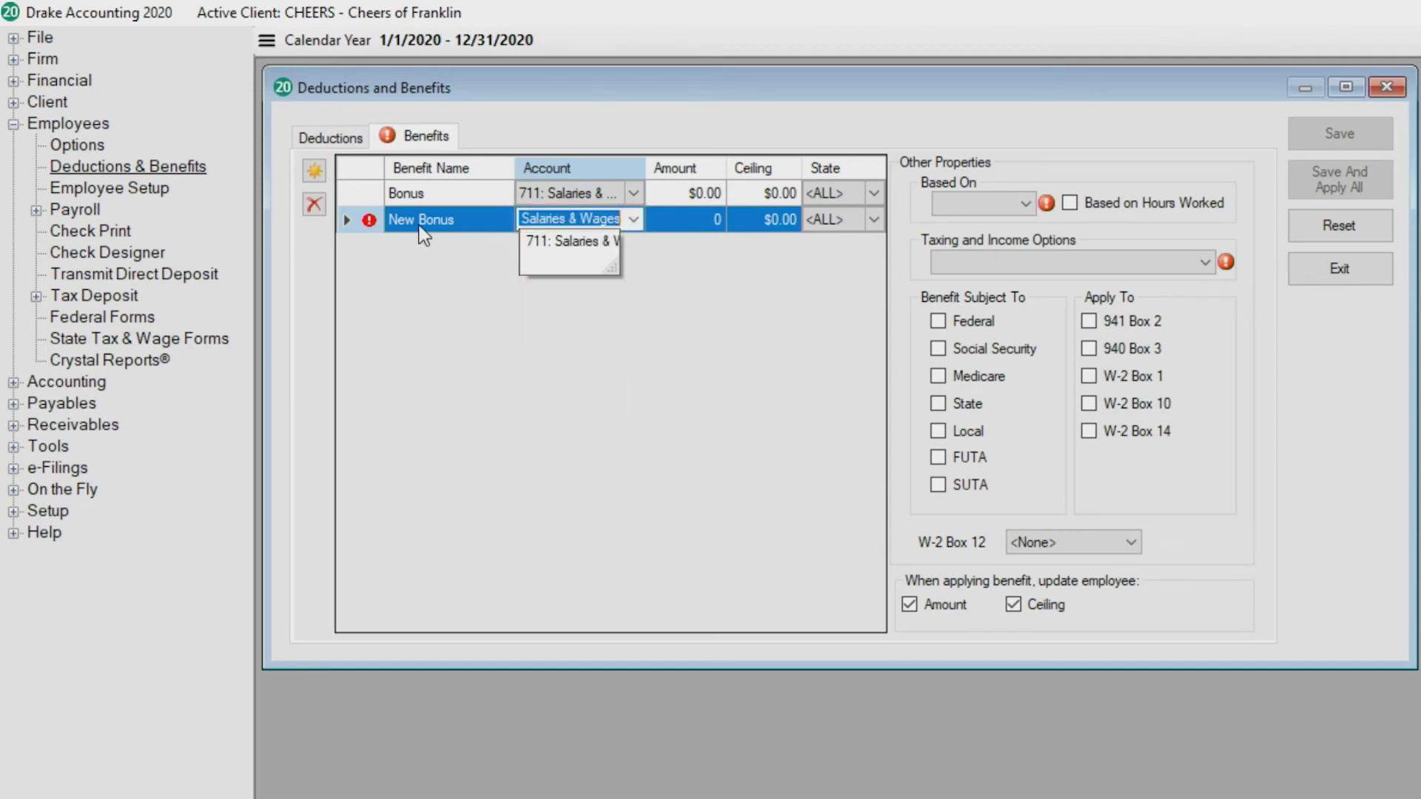
pyautogui.press('Tab')
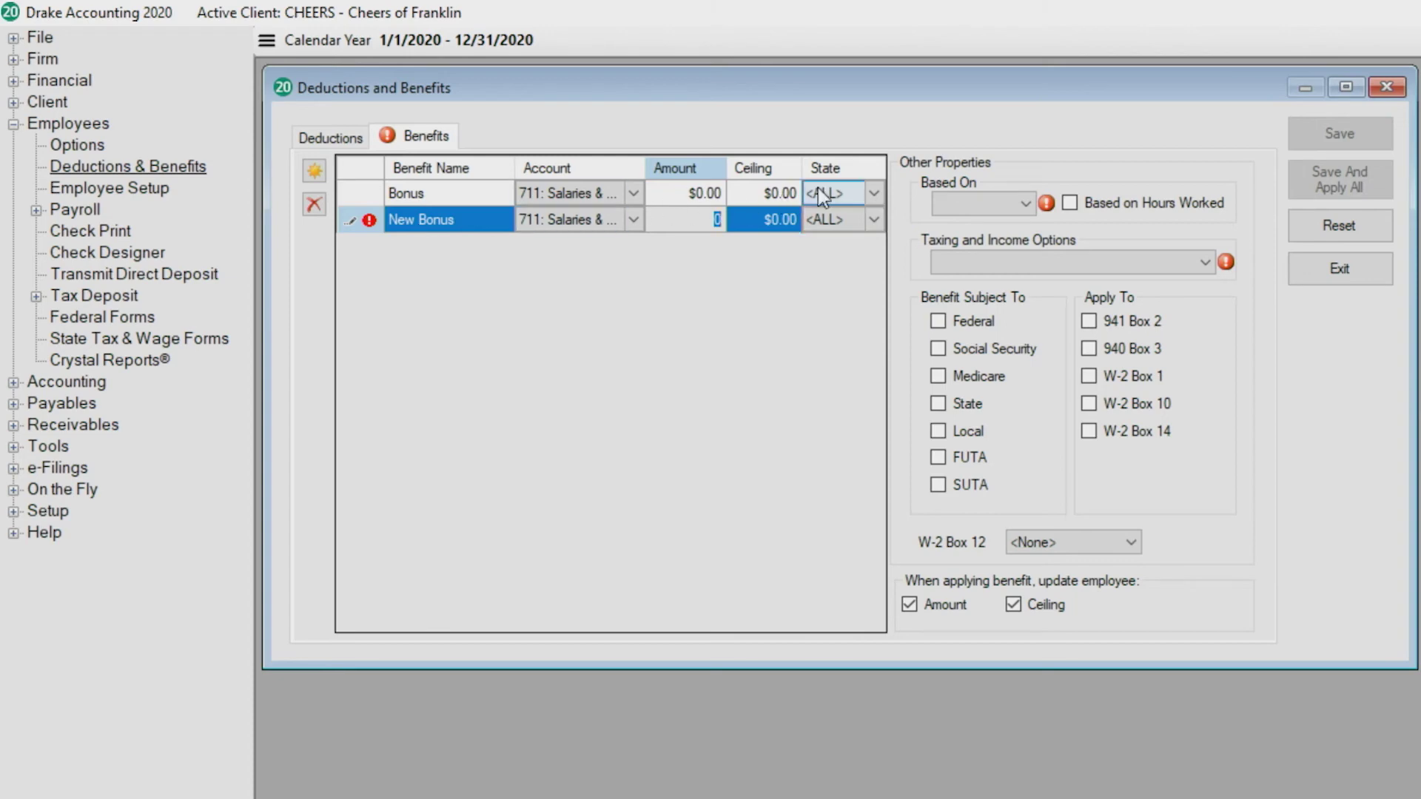
# Step: Set New Bonus to Dollars/Cents basis and 'Taxed - Apply to Gross and Net Pay'
pyautogui.click(1004, 201)
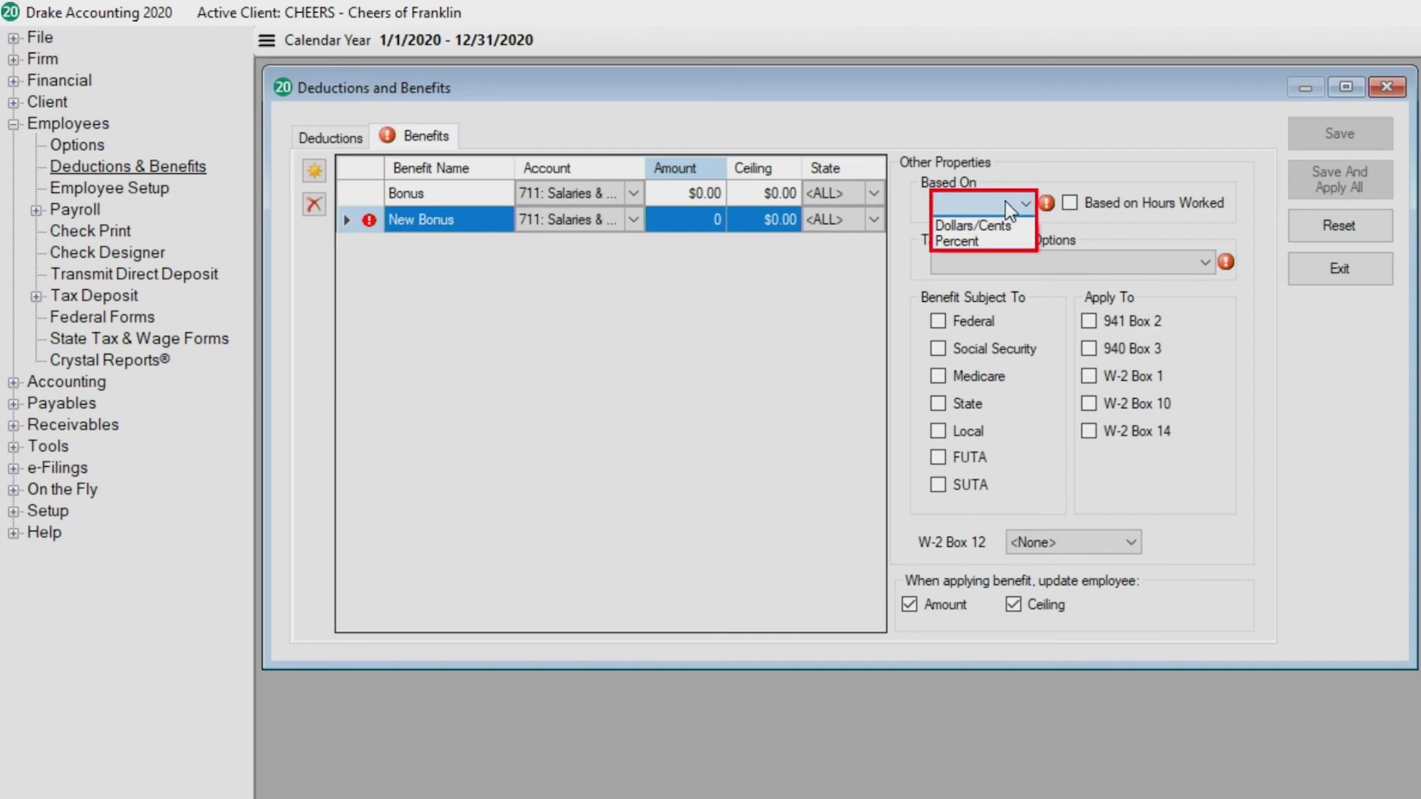
pyautogui.click(1008, 225)
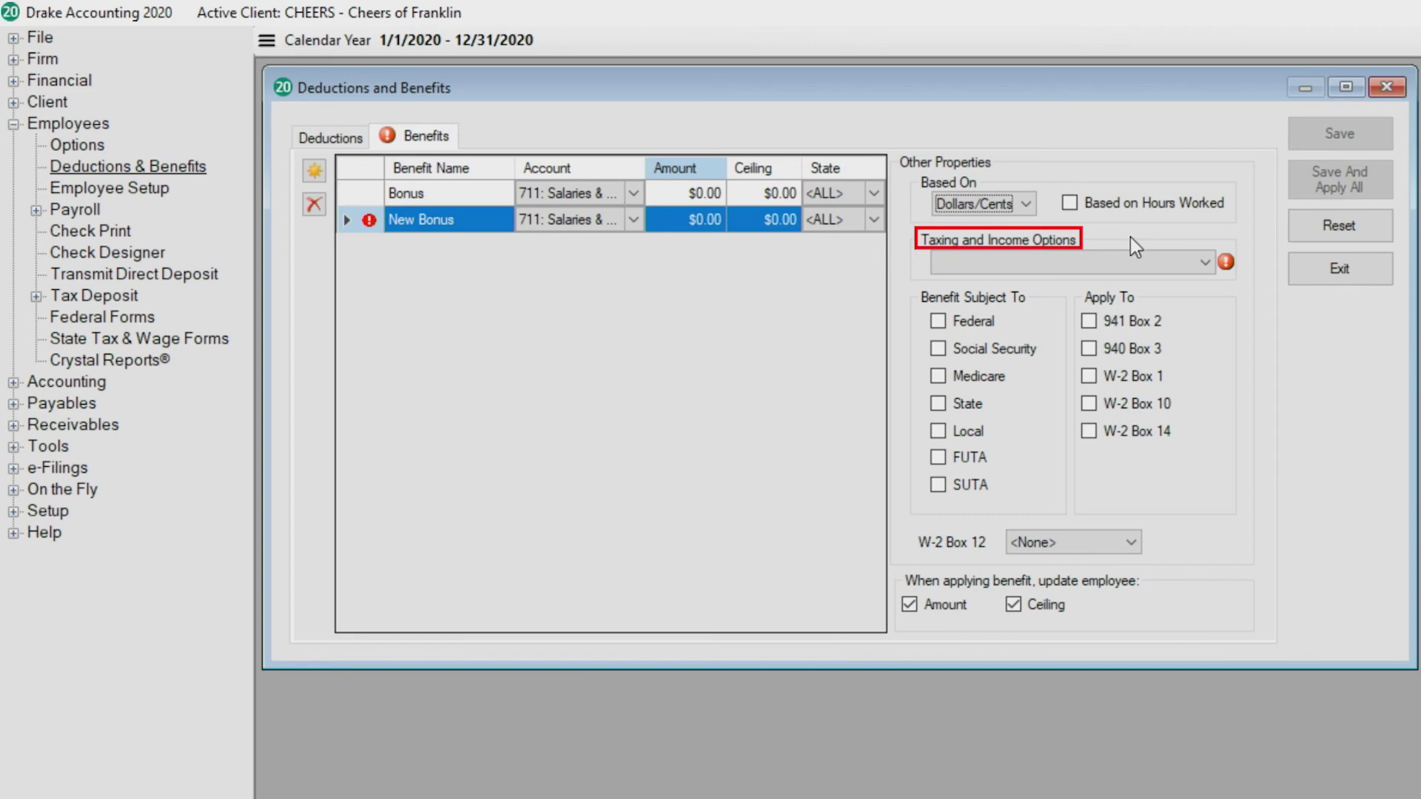
pyautogui.click(1189, 261)
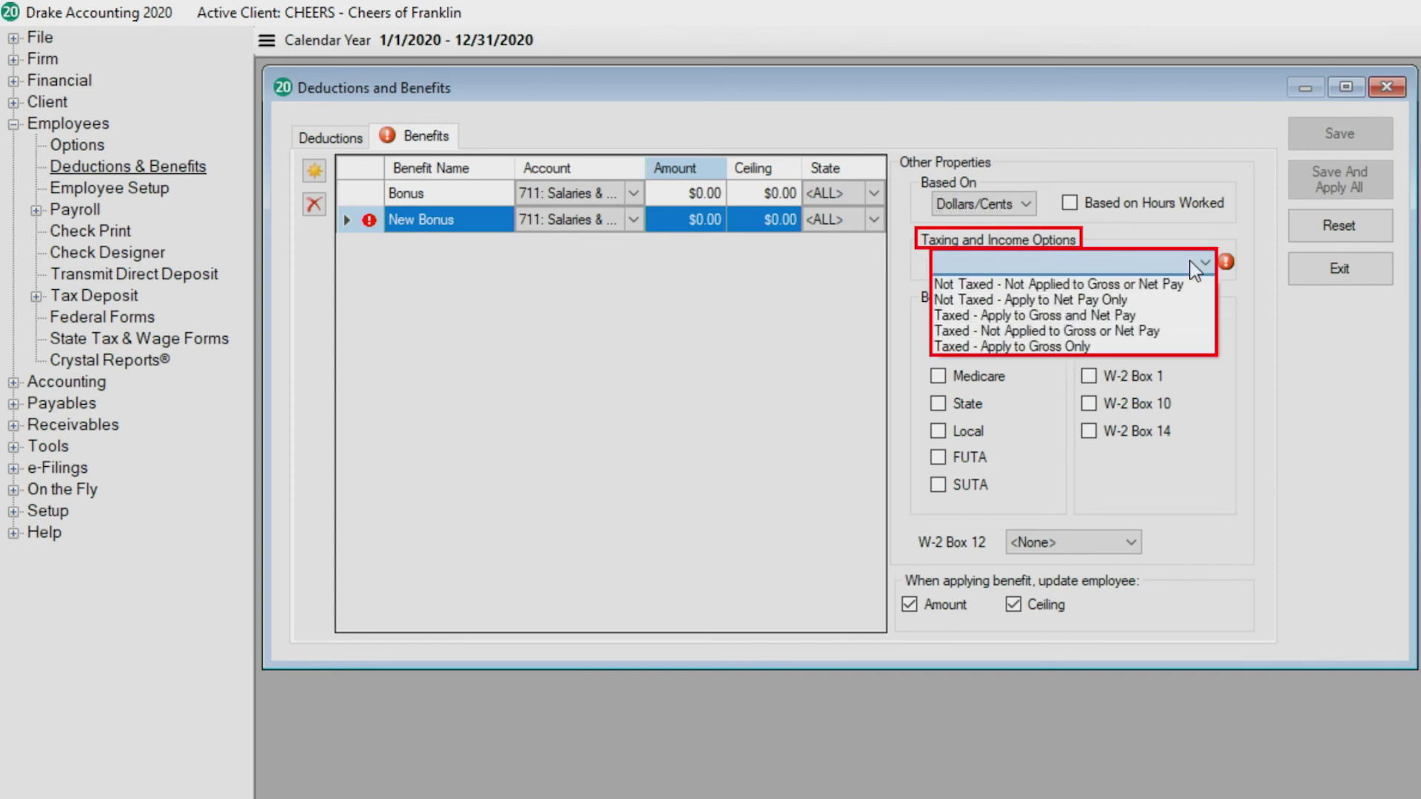
pyautogui.click(1168, 316)
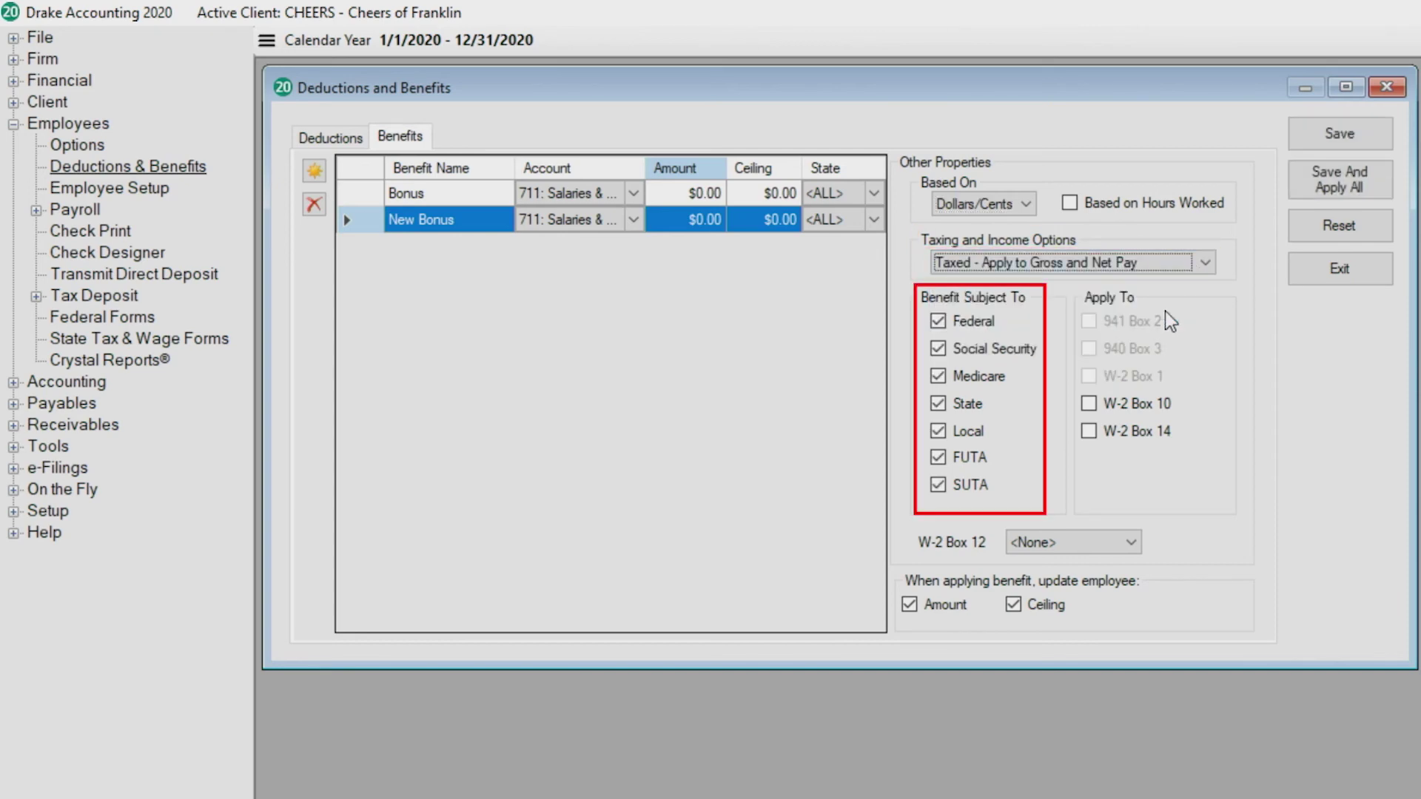